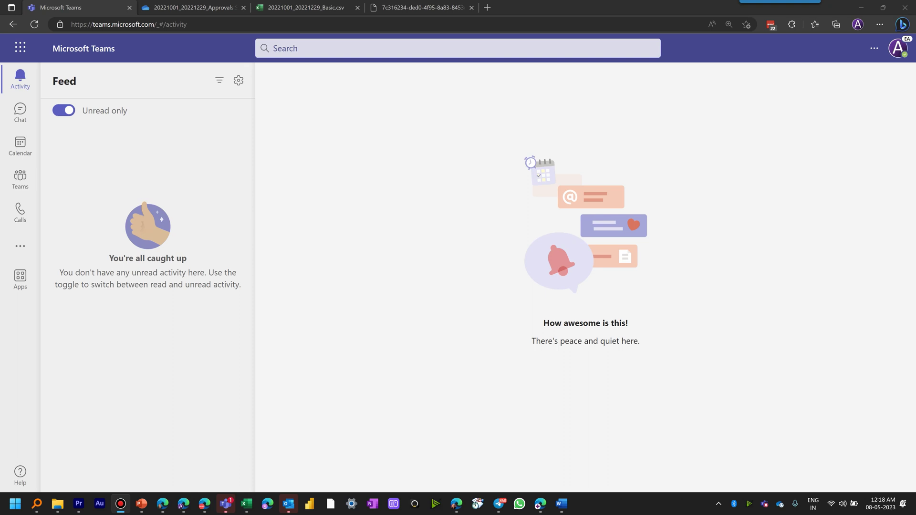
Step: Open the More added apps flyout from the Teams left rail
click(32, 254)
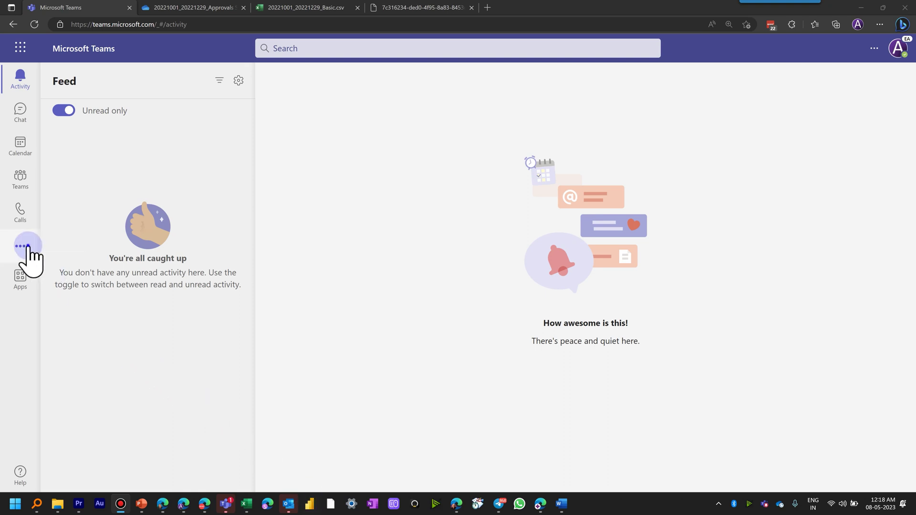
Step: Open Approvals, then pin it to the left rail and unpin it again
click(73, 188)
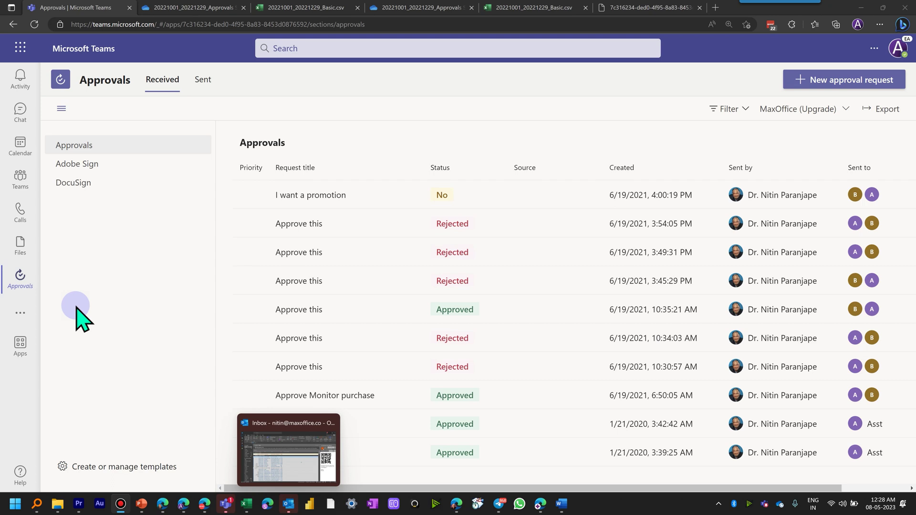
right_click(20, 283)
click(72, 281)
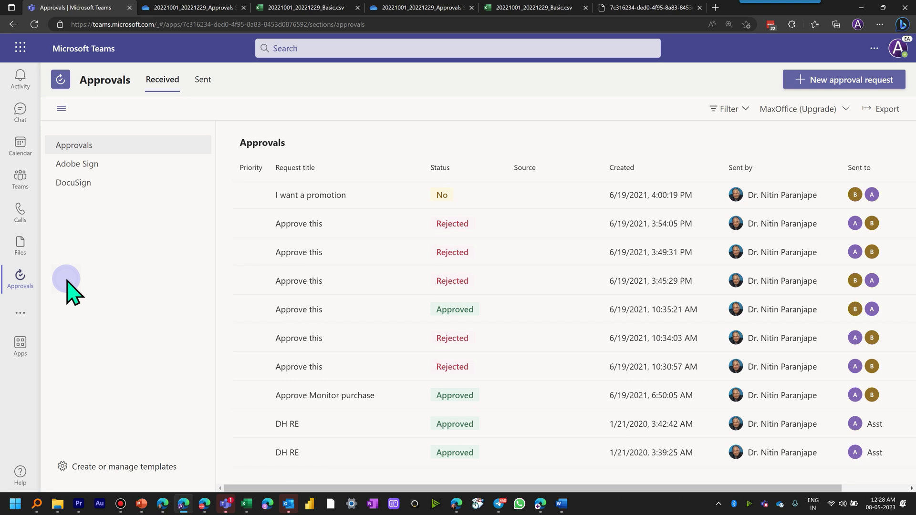
right_click(22, 274)
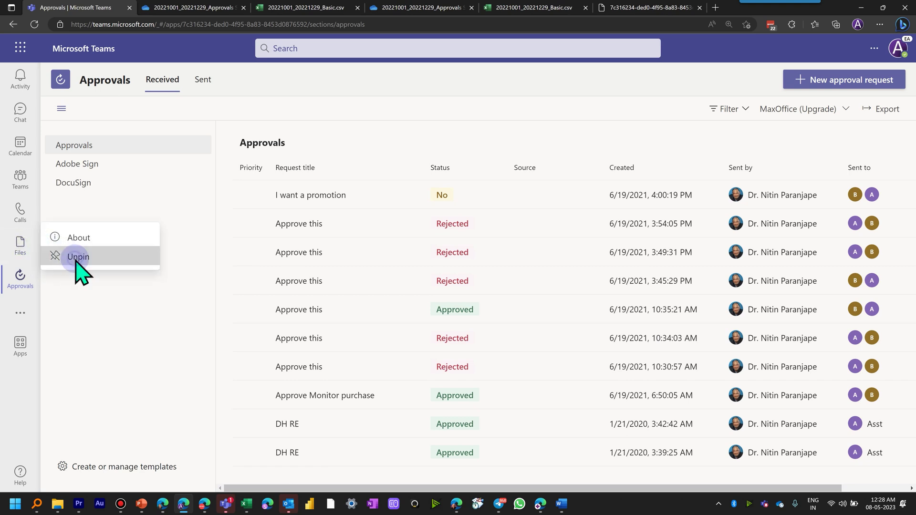
click(76, 257)
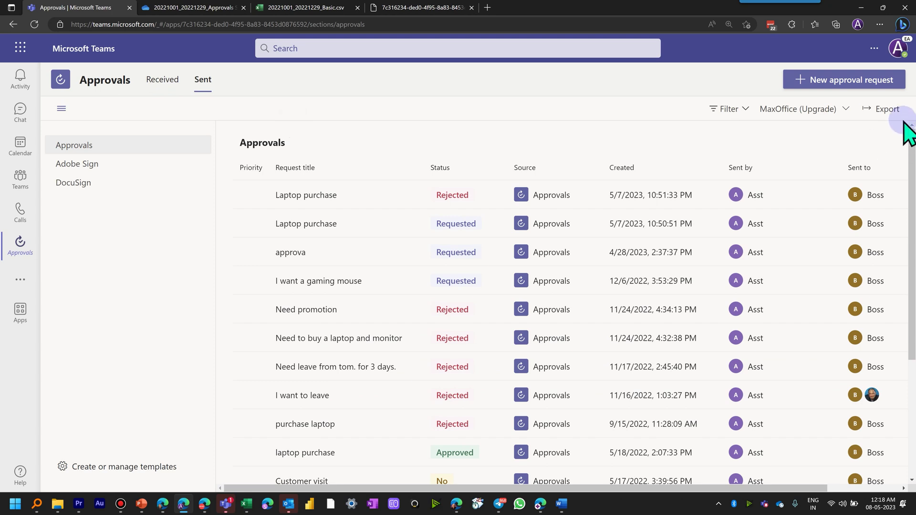
Step: Export the sent approvals to a CSV, then begin a new approval request
click(885, 109)
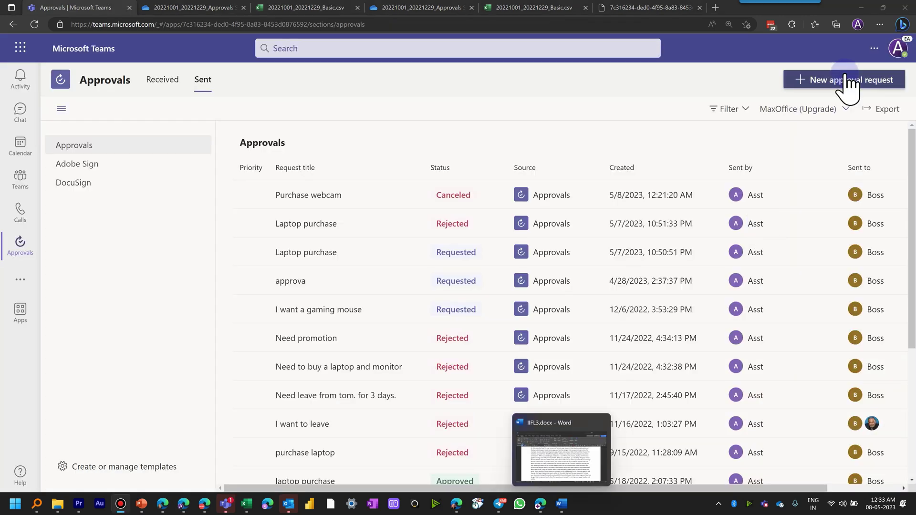
click(843, 79)
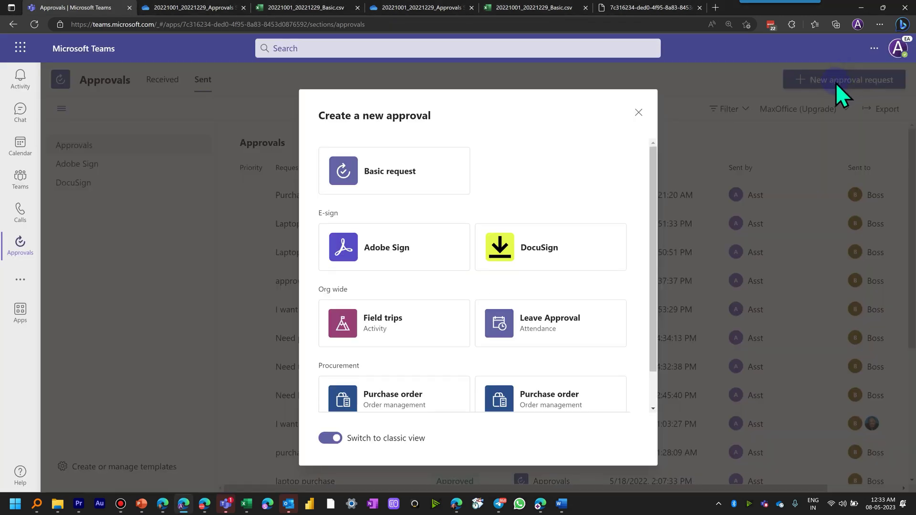
Step: Send a Basic request named 'Purchase Webcam' with Boss as the approver
click(427, 175)
text(Pur)
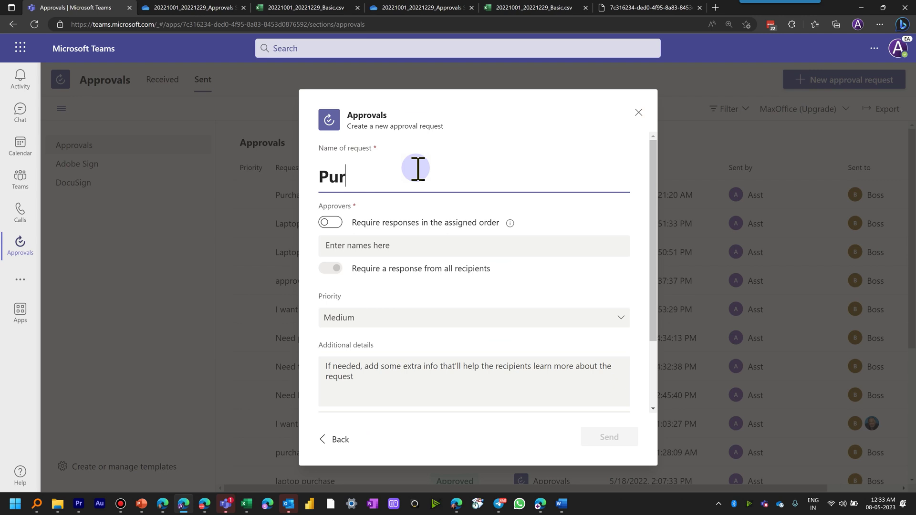
text(chase Web)
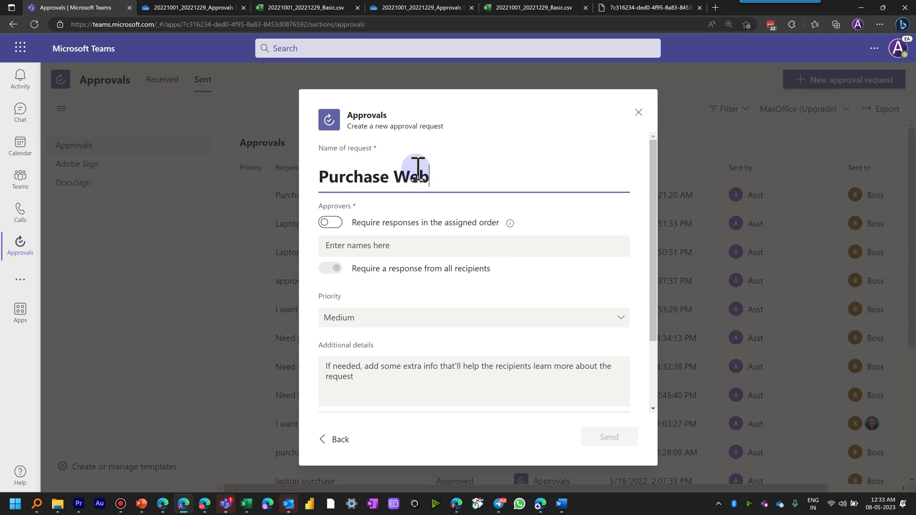
text(cam)
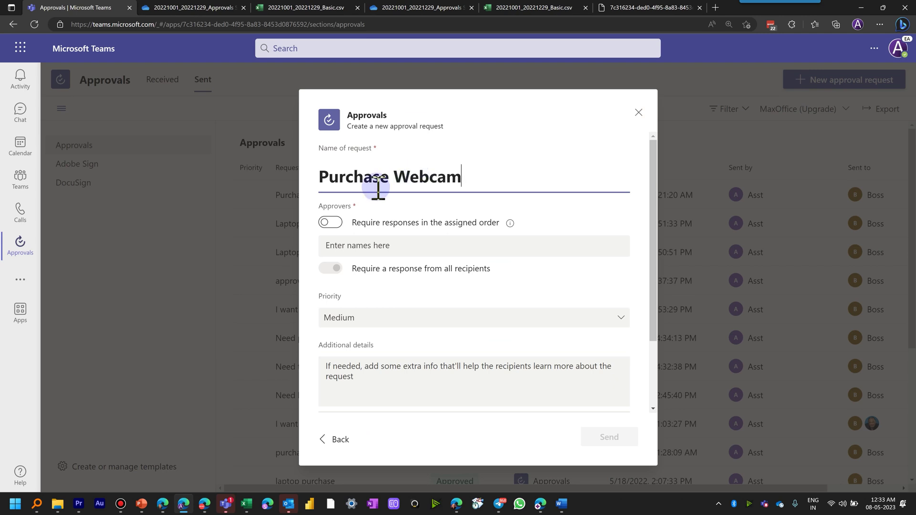
click(333, 245)
text(b)
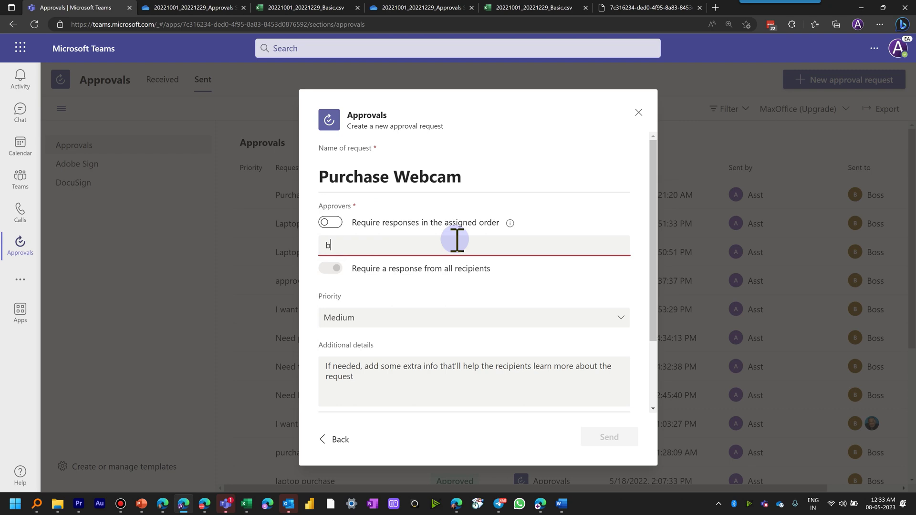
text(oss)
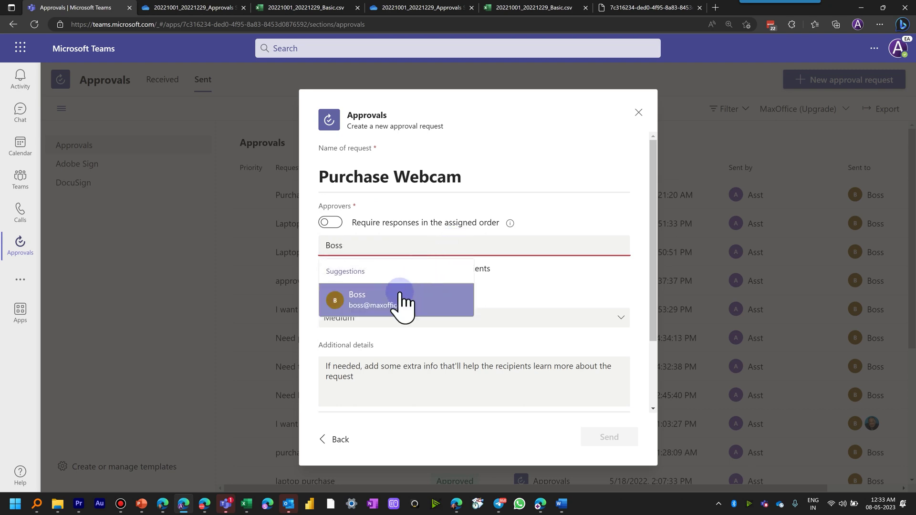
click(398, 296)
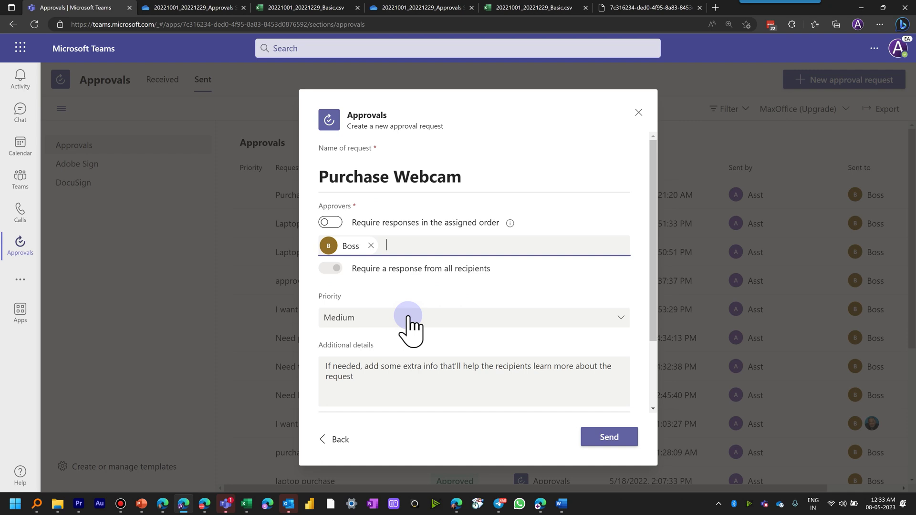
scroll(469, 331, down, 2)
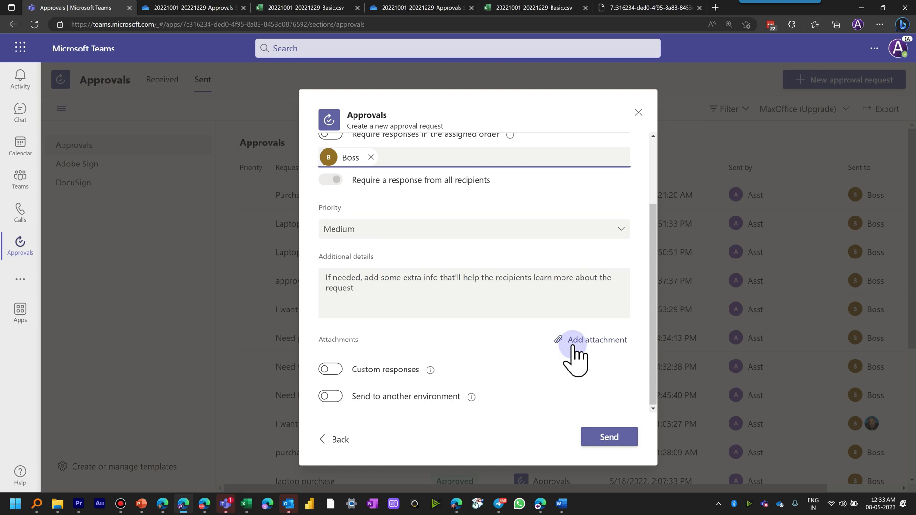
click(609, 436)
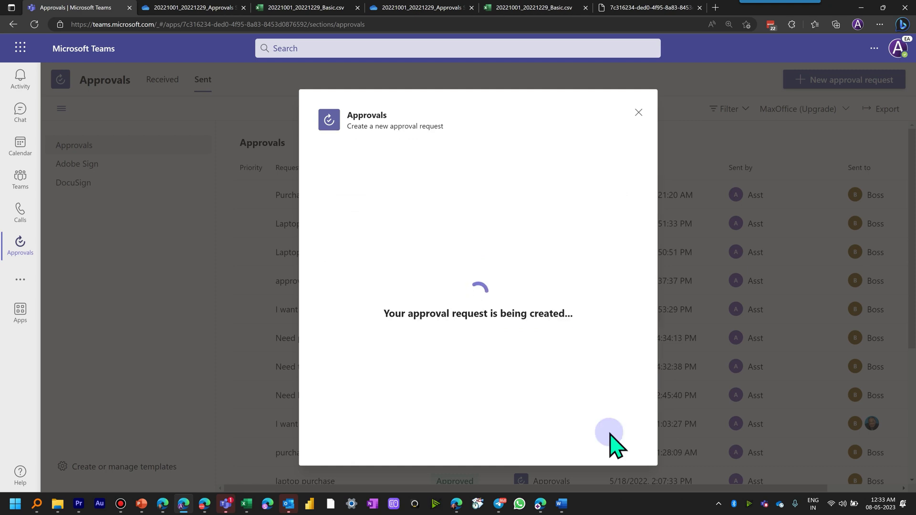
Step: As Boss, reject the Purchase Webcam request from Activity with the comment 'No budget.'
click(205, 503)
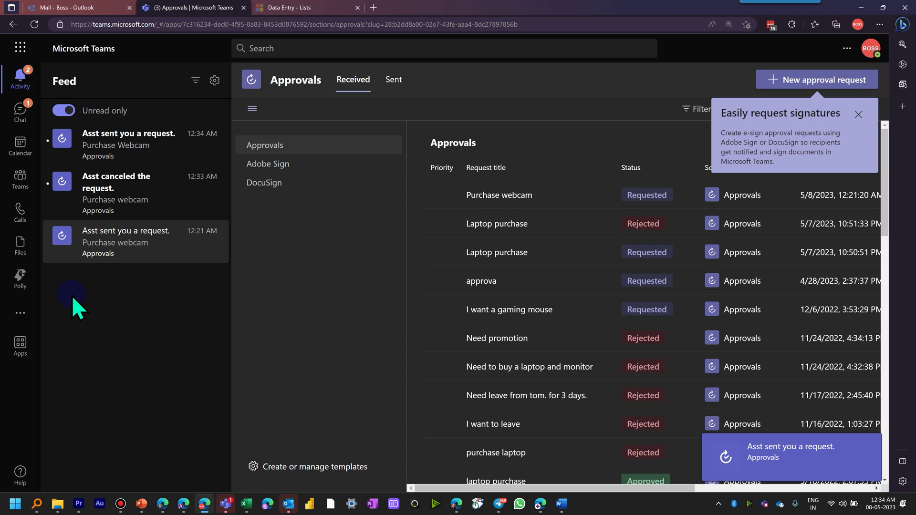
click(116, 149)
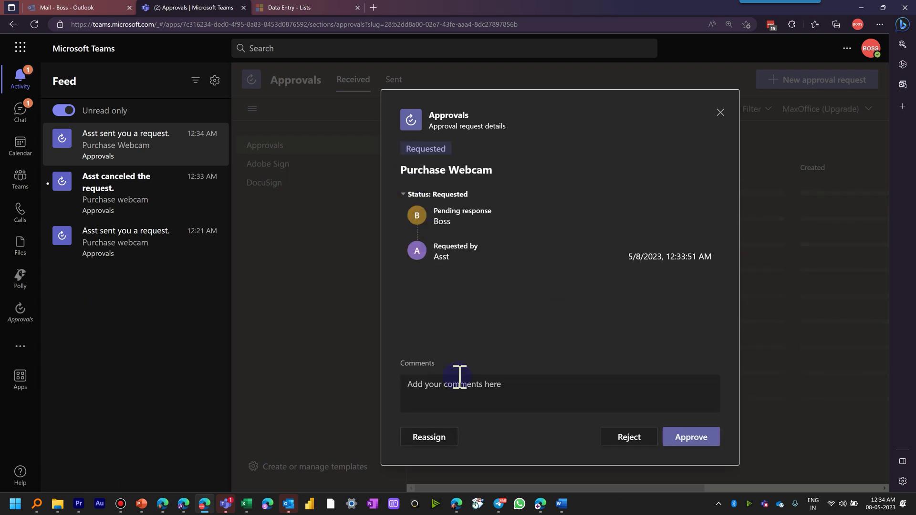
click(474, 388)
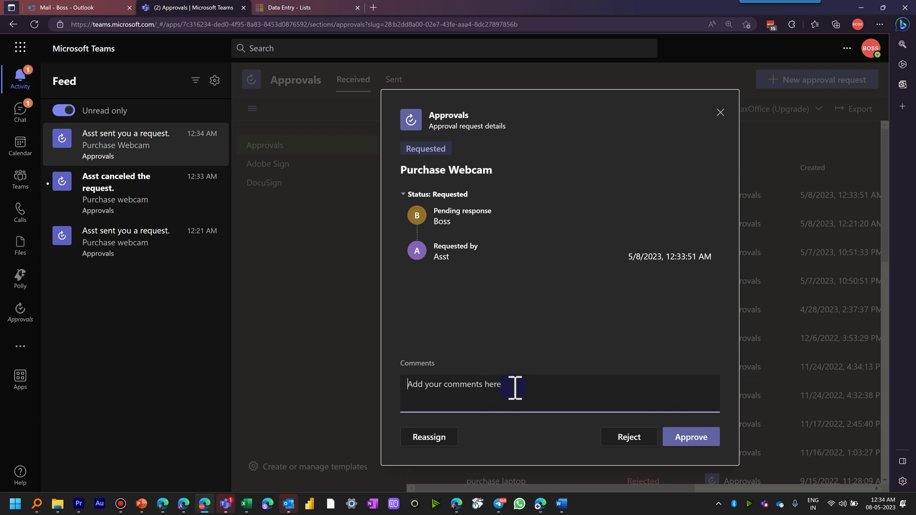
text(No budget)
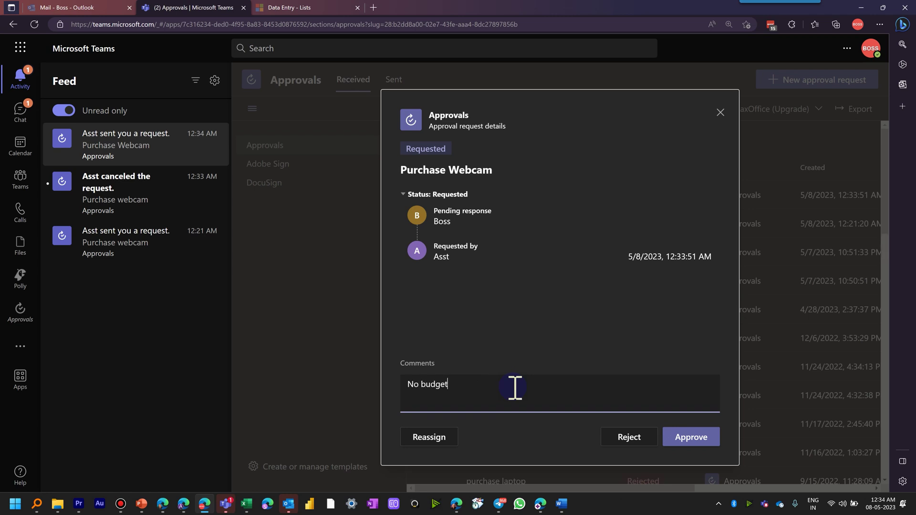
text(.)
click(612, 439)
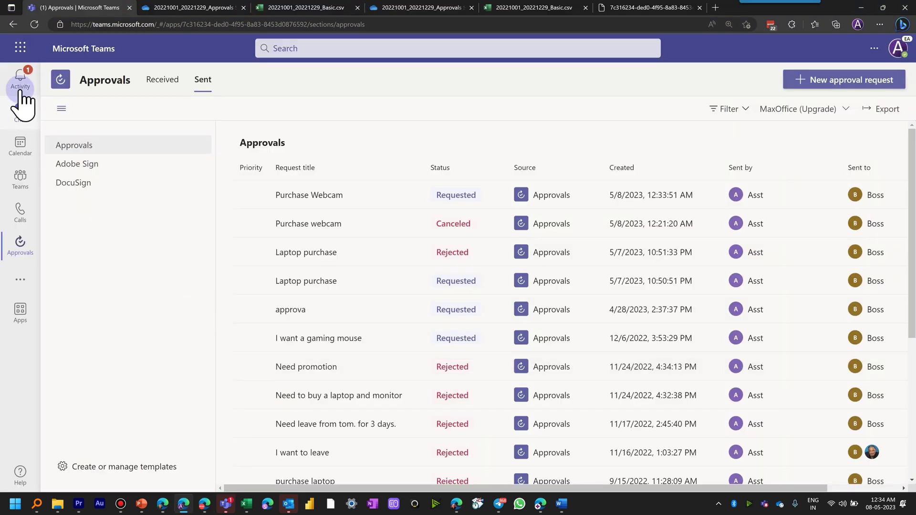
Step: Read the Purchase Webcam rejection notification in the Asst account's Activity feed
click(20, 79)
click(136, 161)
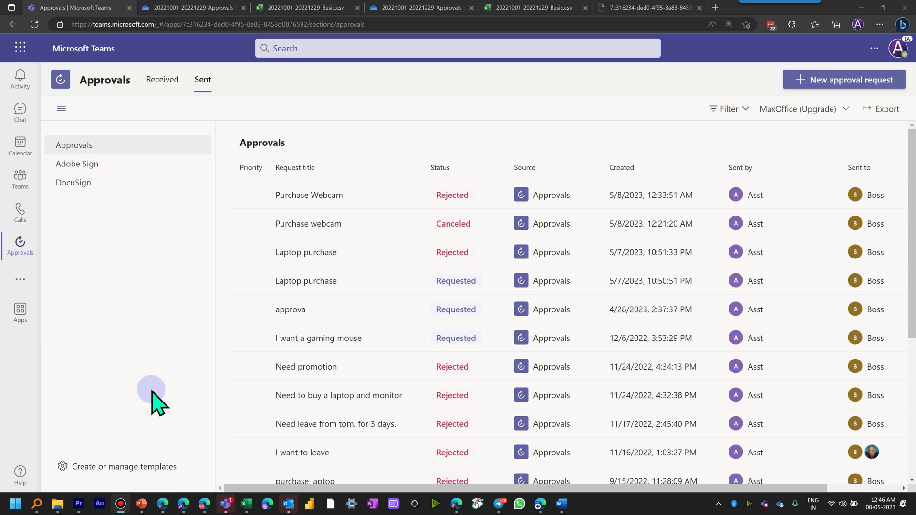
Step: Open template management and preview the Business card template from the store
click(154, 468)
click(870, 111)
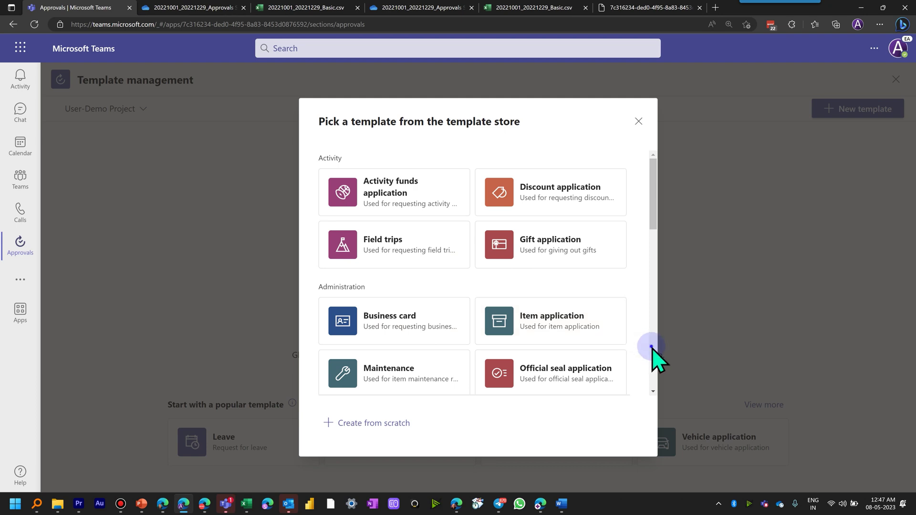
scroll(652, 348, down, 3)
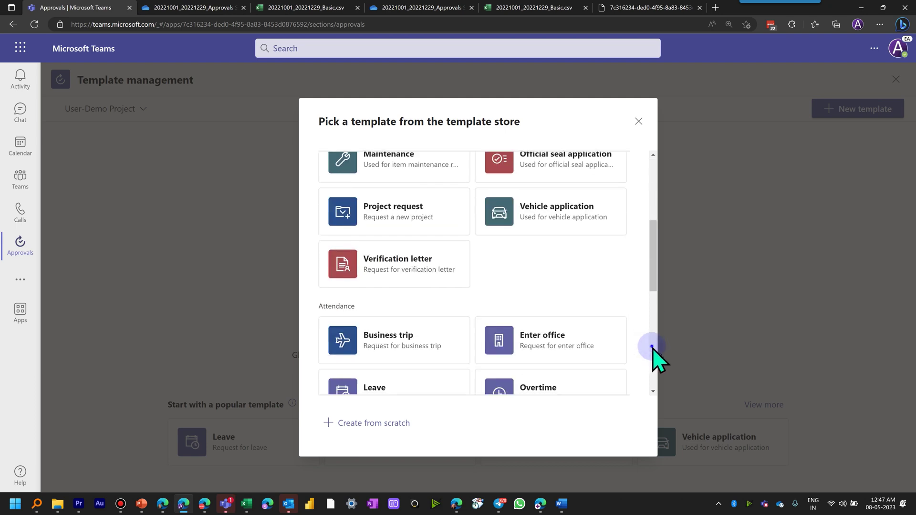
drag(652, 348, 667, 394)
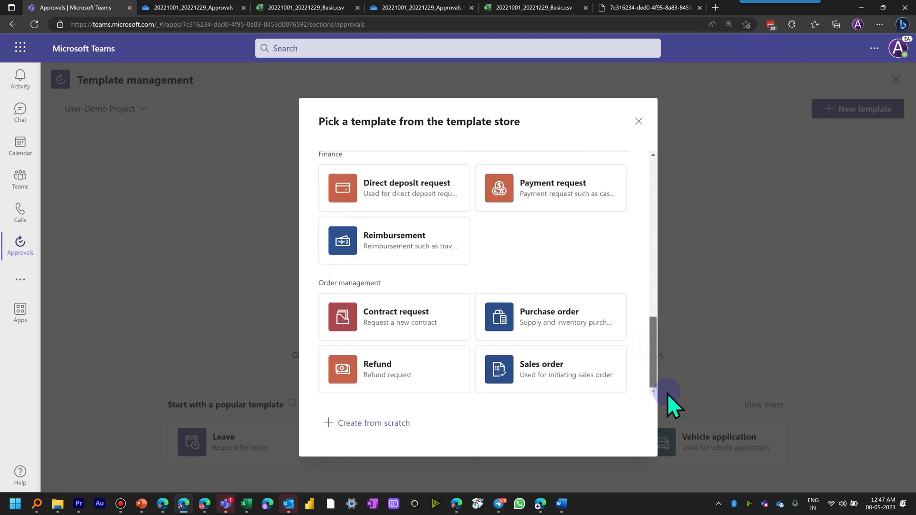
scroll(564, 301, up, 10)
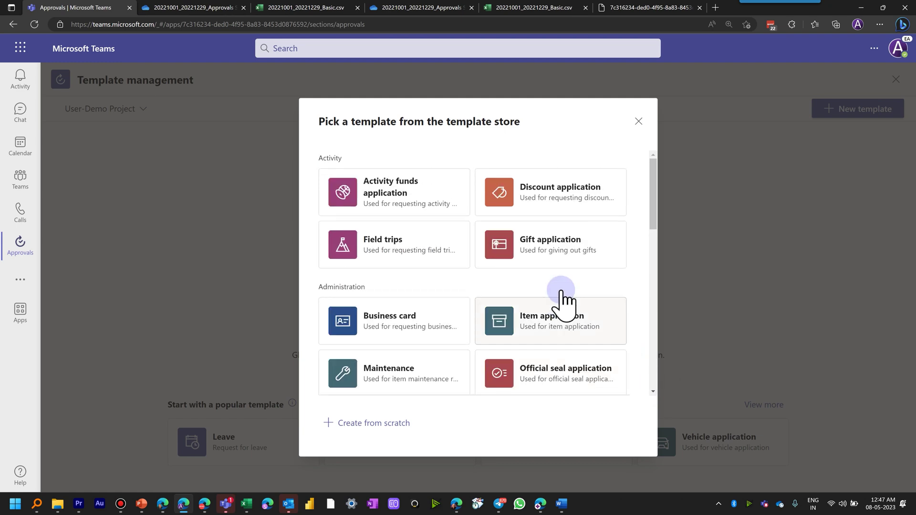
click(446, 320)
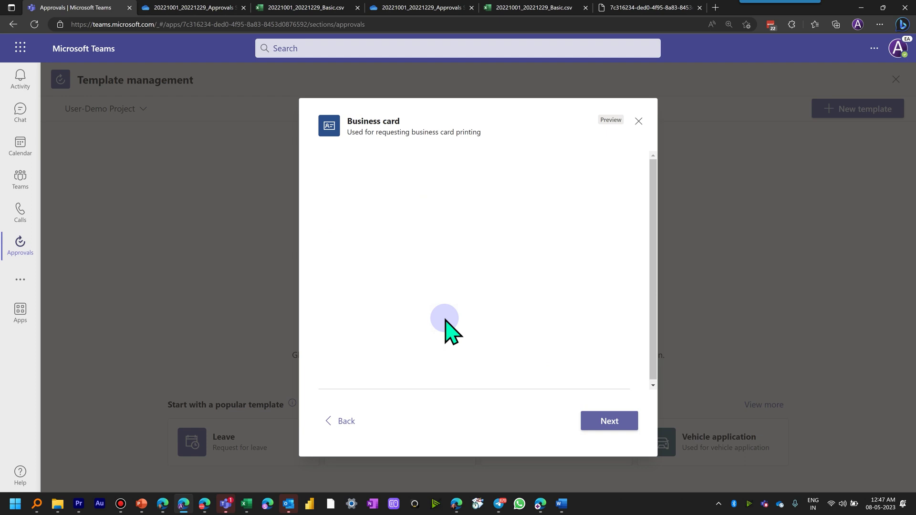
key(Escape)
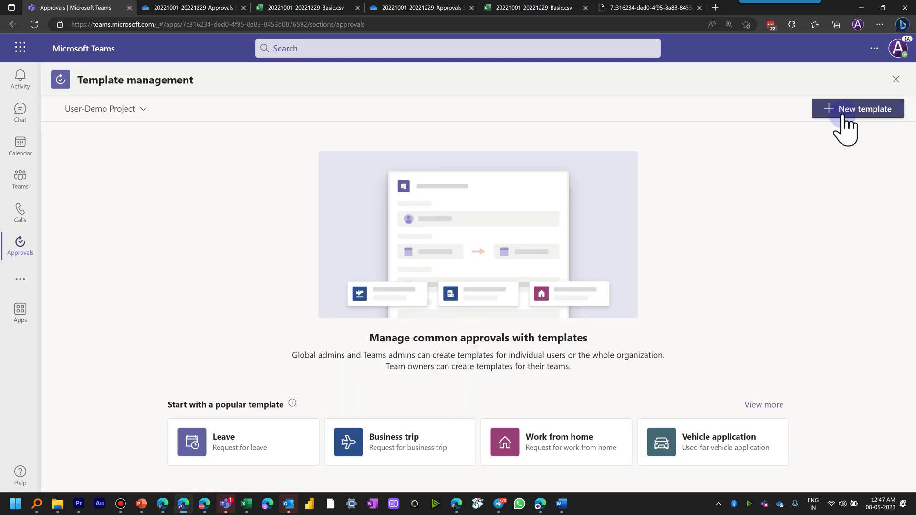
Step: Choose the Business card template again and assign it to the Product Launch team
click(845, 115)
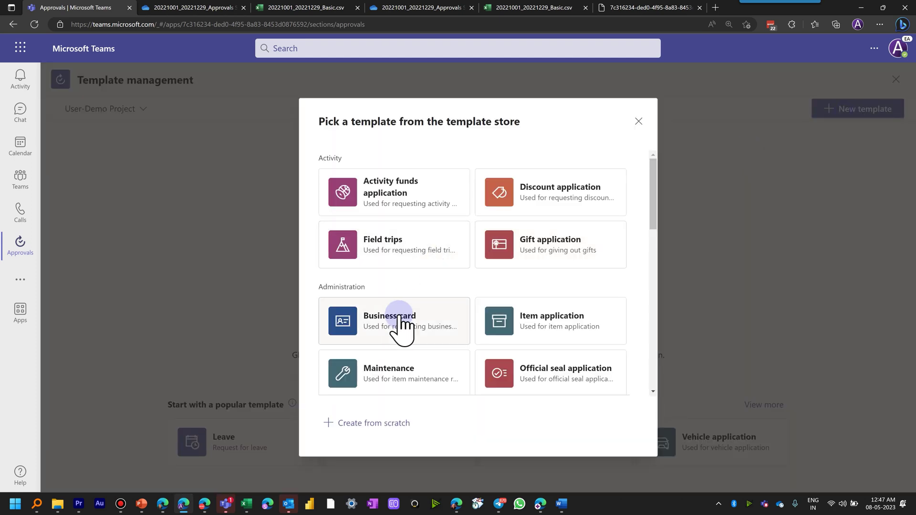
click(396, 325)
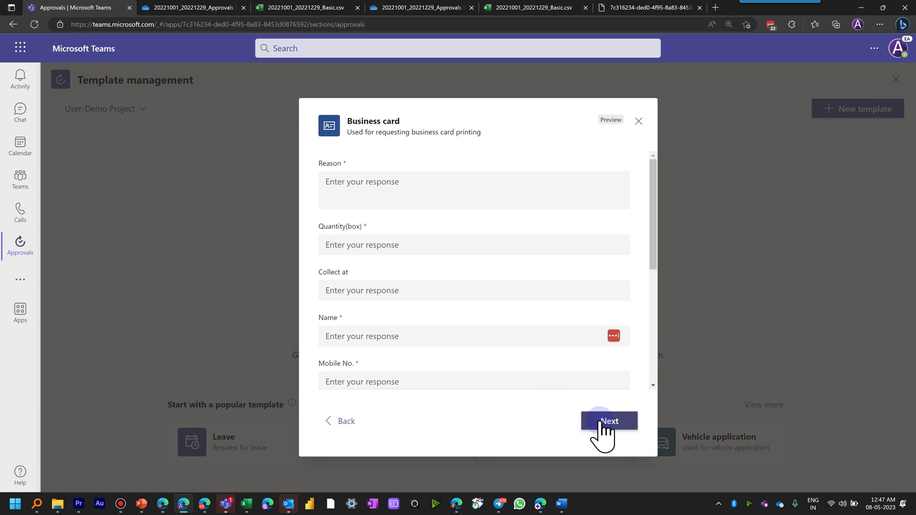
click(603, 423)
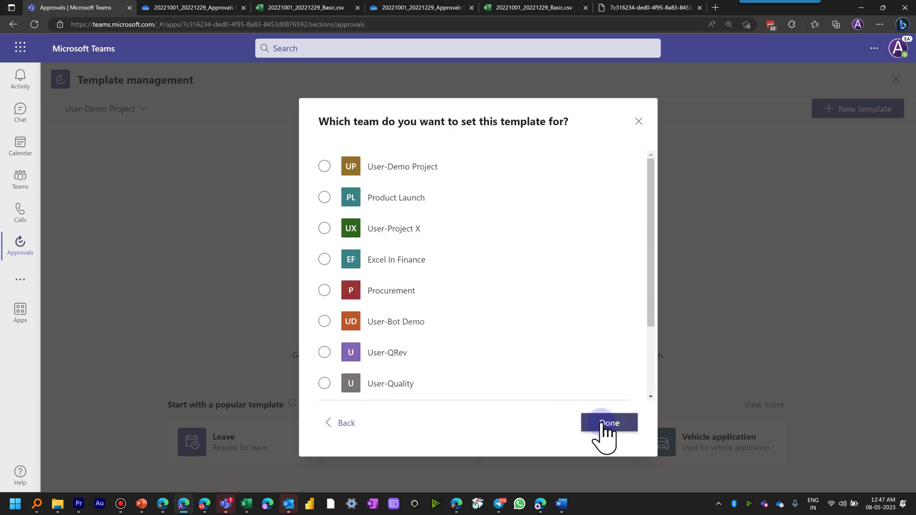
click(326, 198)
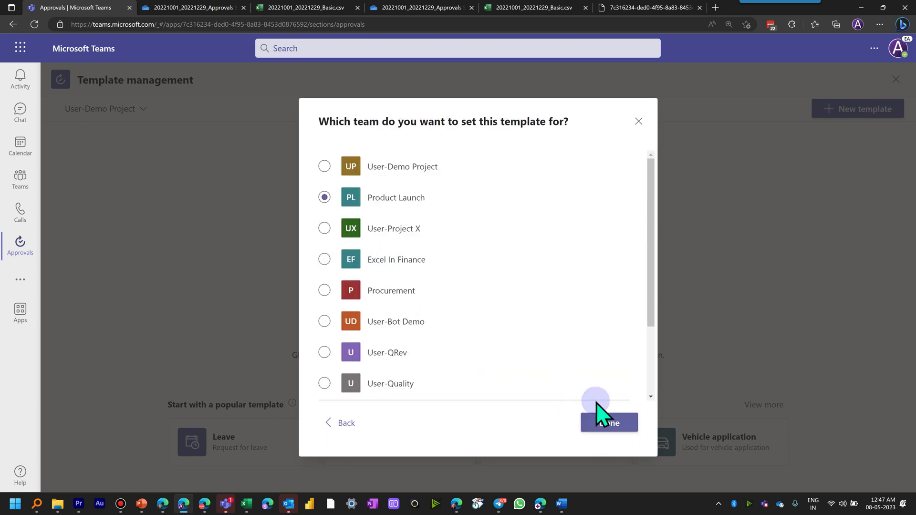
Step: Create the Product Launch template and open its Reason question in Form design
click(605, 423)
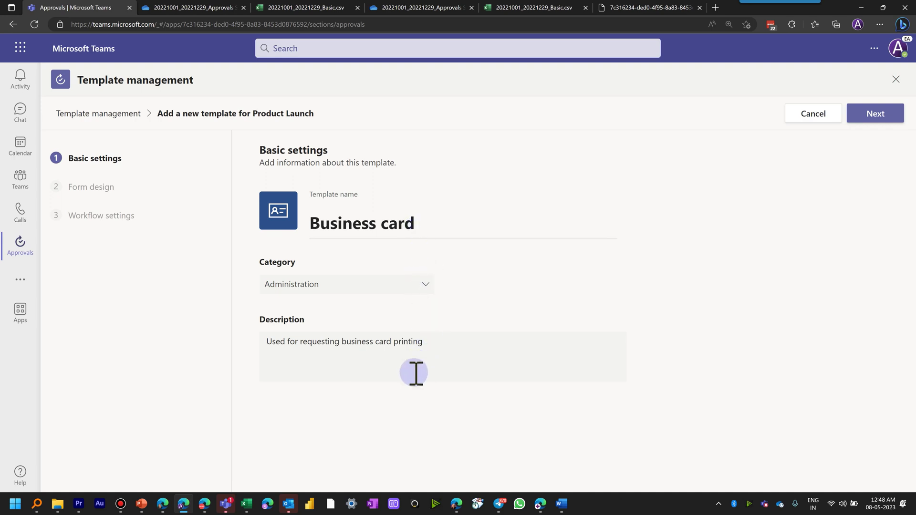
click(875, 115)
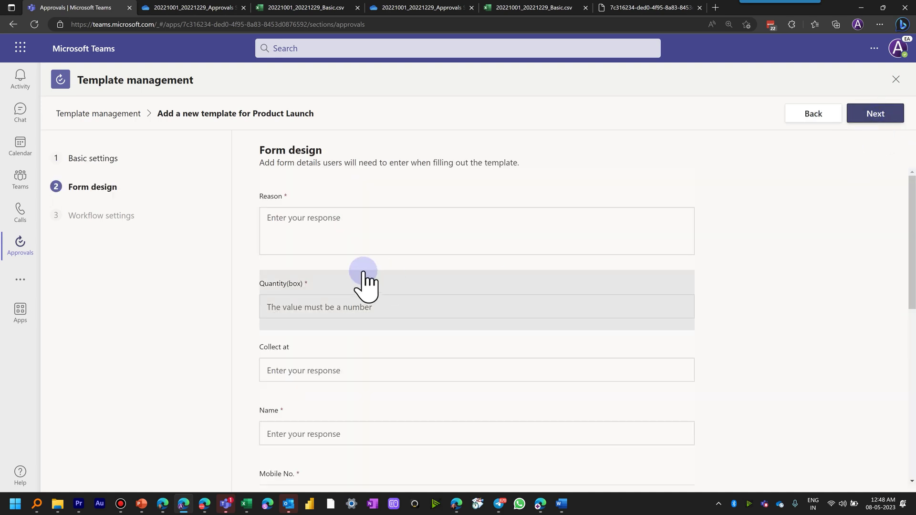
click(342, 221)
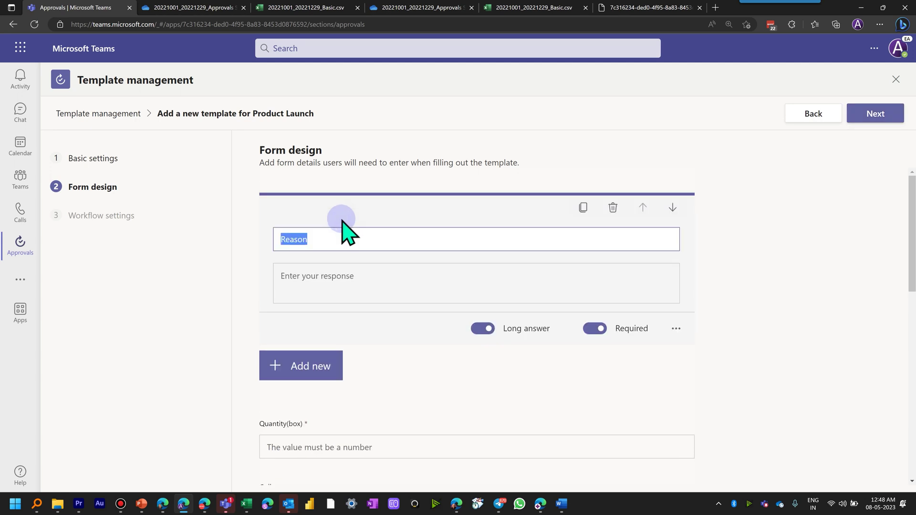
click(326, 365)
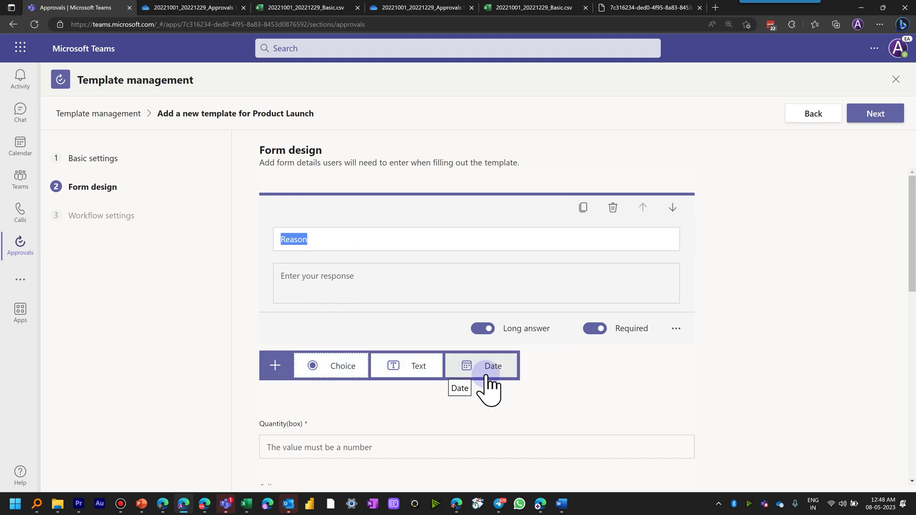
click(593, 386)
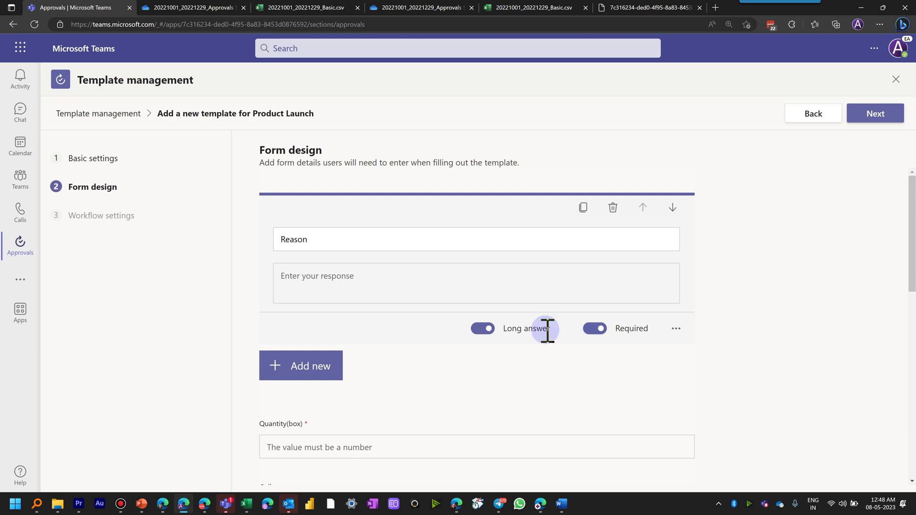
Step: Restrict the Reason answer to Number and move on to workflow settings
click(676, 329)
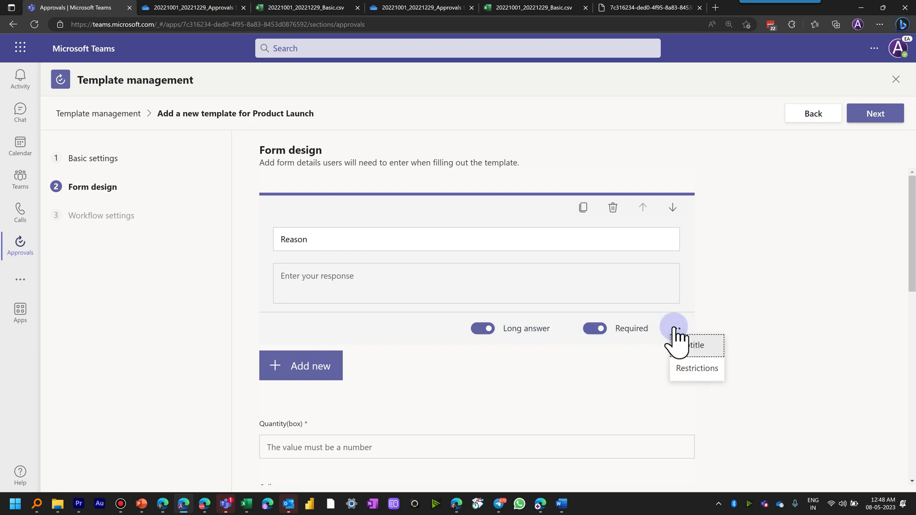
click(706, 369)
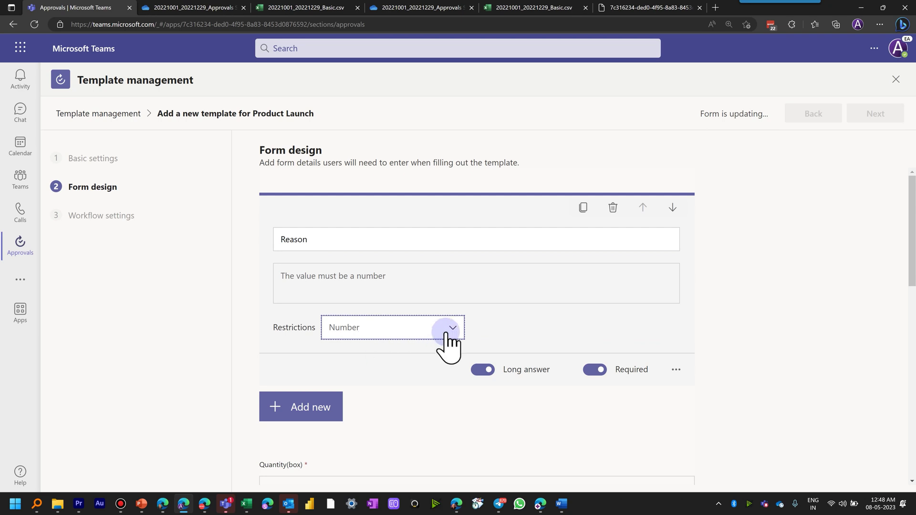
click(884, 124)
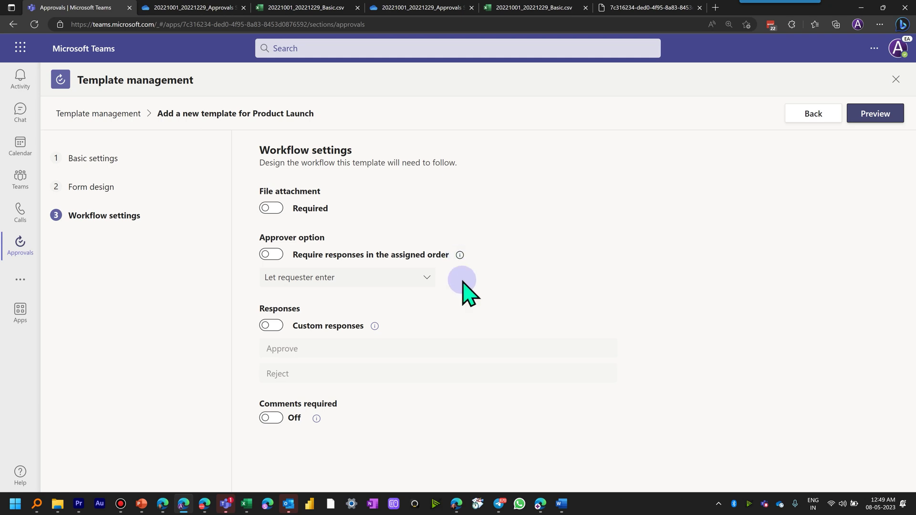
Step: Show the approver choices, Let requester enter or specify approvers, for the template
click(430, 279)
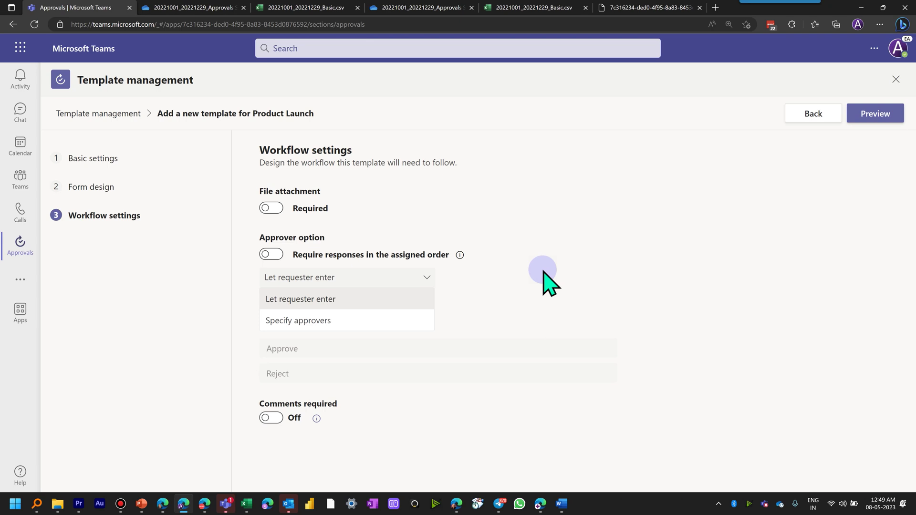
click(530, 312)
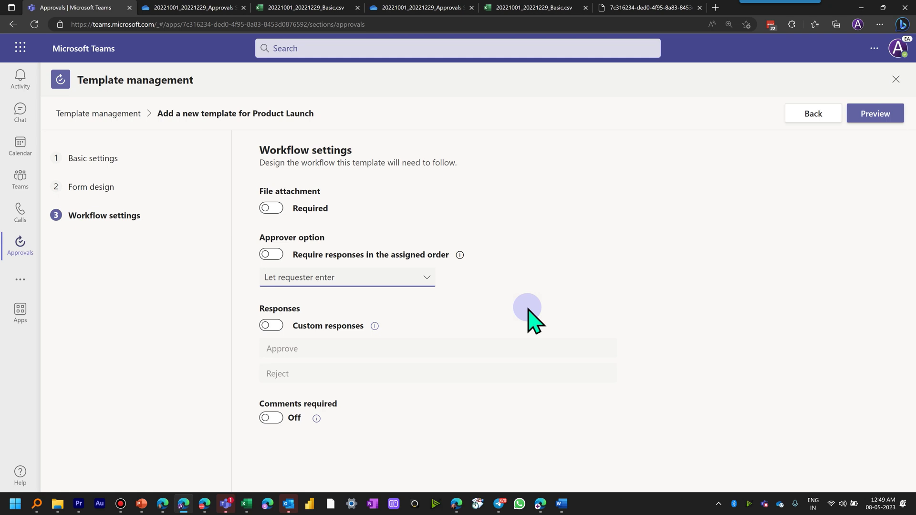
click(402, 279)
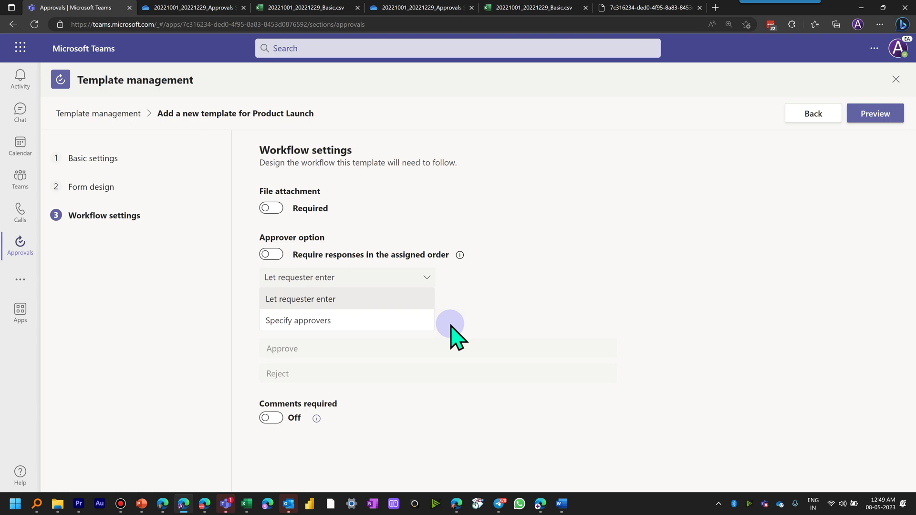
click(451, 325)
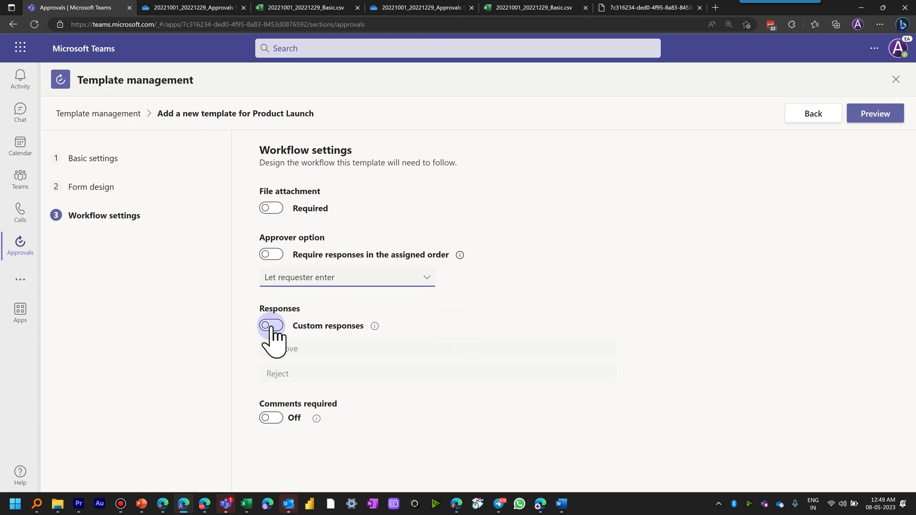
click(274, 331)
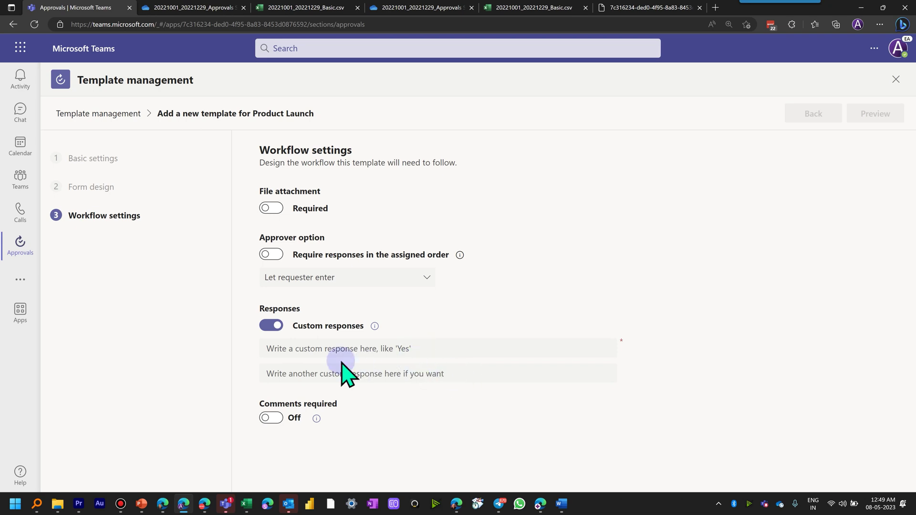
click(275, 326)
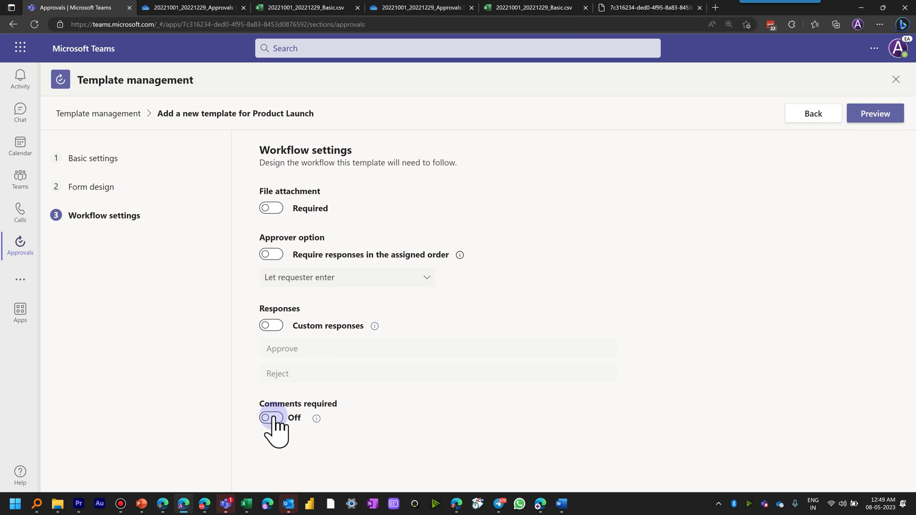
Step: Preview the finished Business card form, close it, and go back to Approvals
click(880, 116)
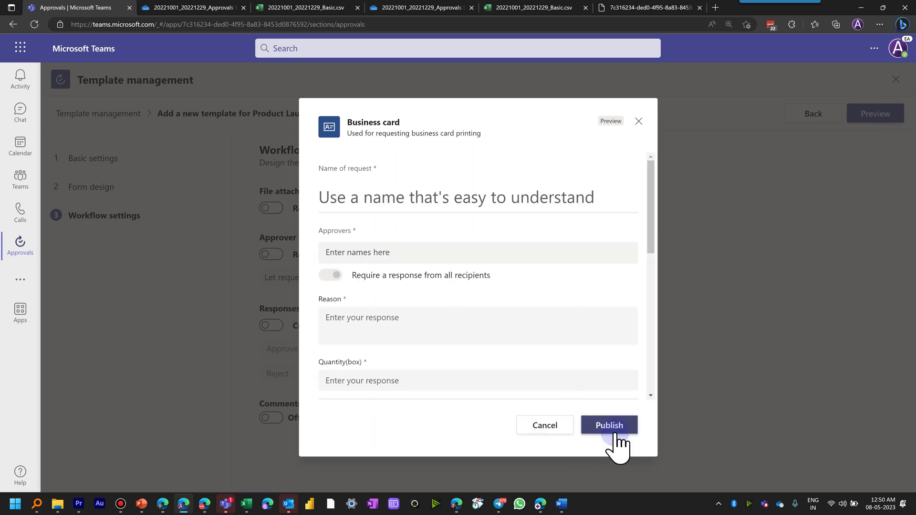
click(638, 122)
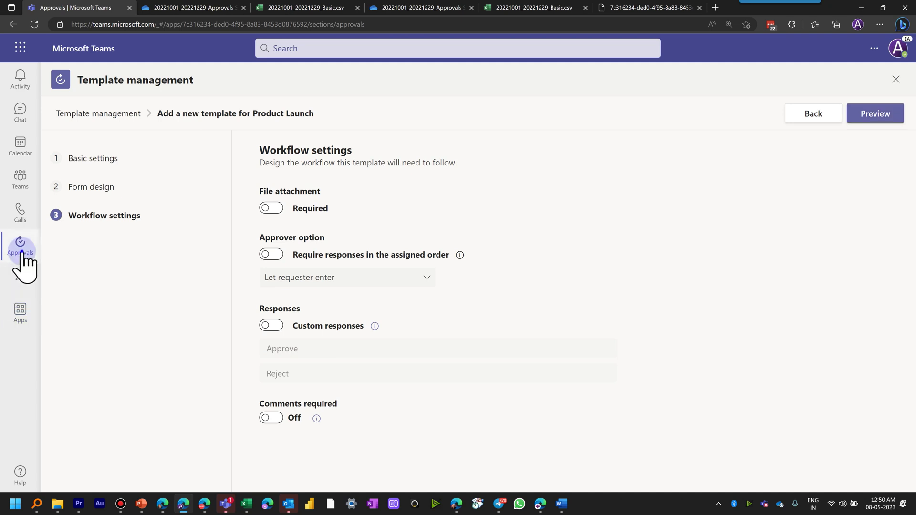
click(21, 240)
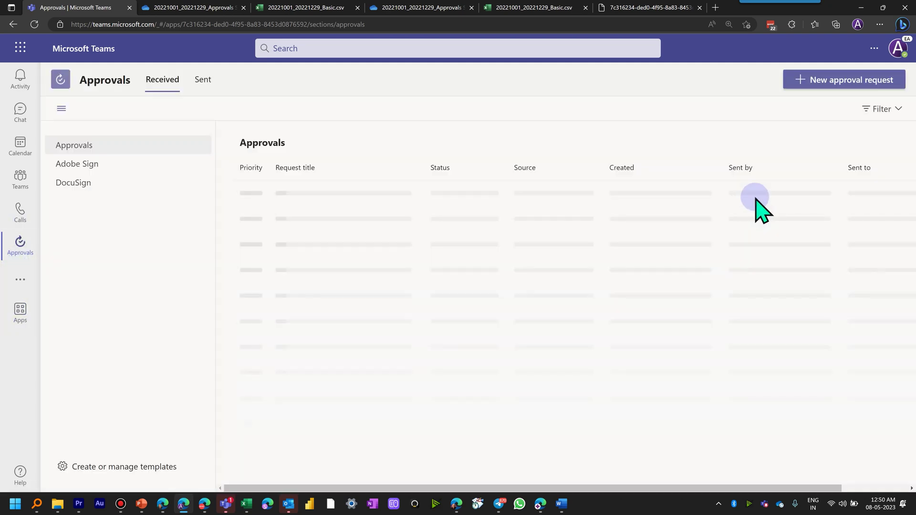
Step: Start a new approval request to list Basic request, e-sign, org-wide and procurement templates
click(829, 85)
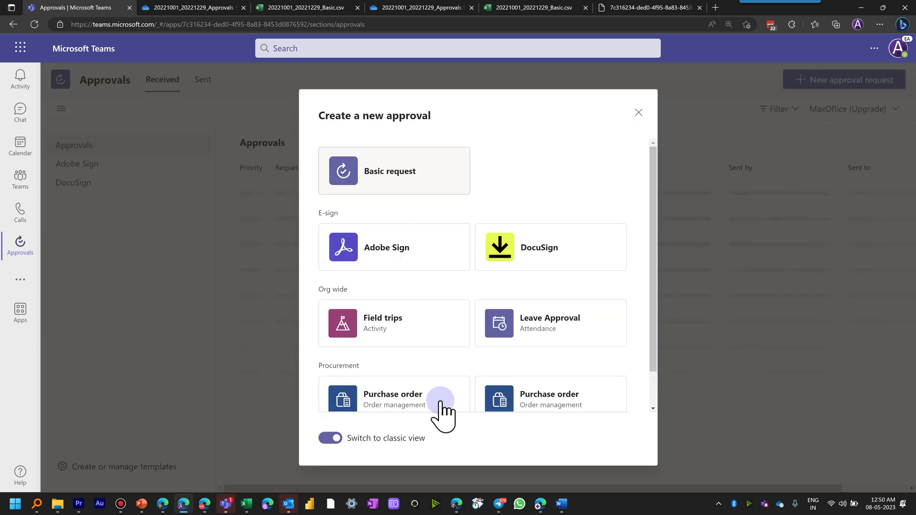